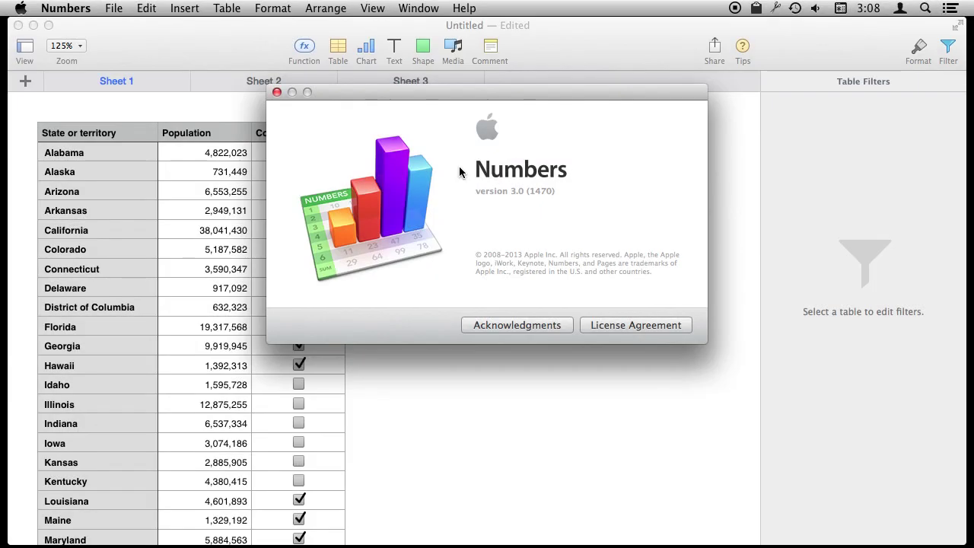
Close the version information window and view the filter values offered for the State or territory column
{"action": "left_click", "coordinate": [276, 92]}
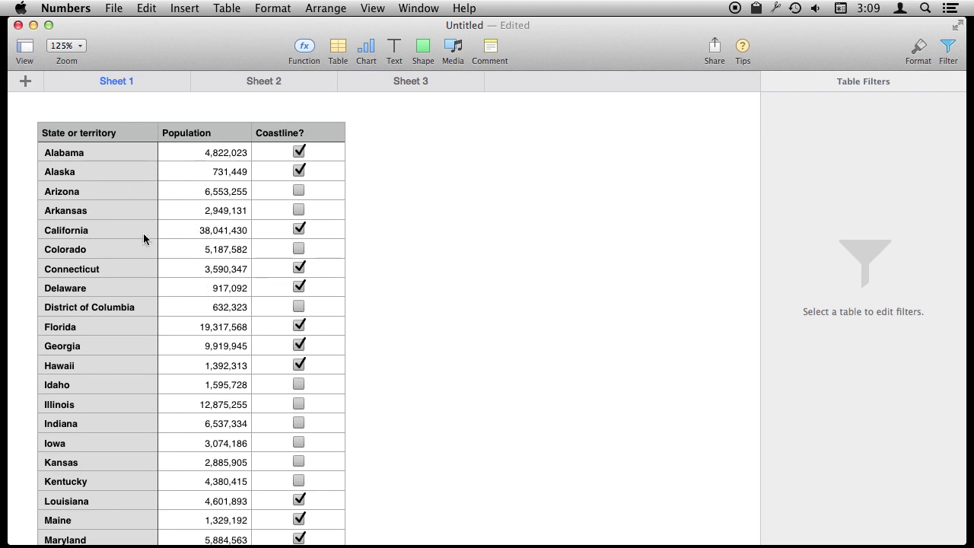
{"action": "left_click", "coordinate": [315, 131]}
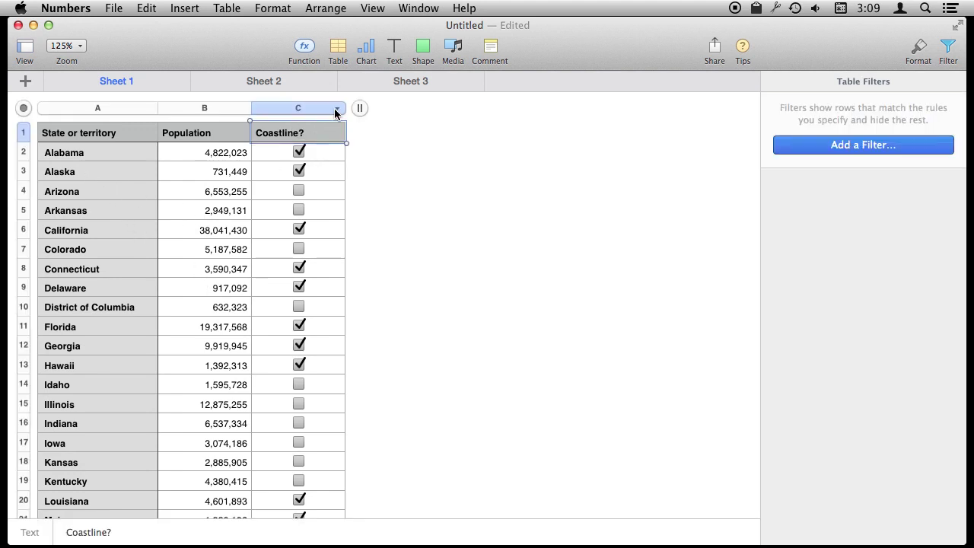
{"action": "left_click", "coordinate": [339, 112]}
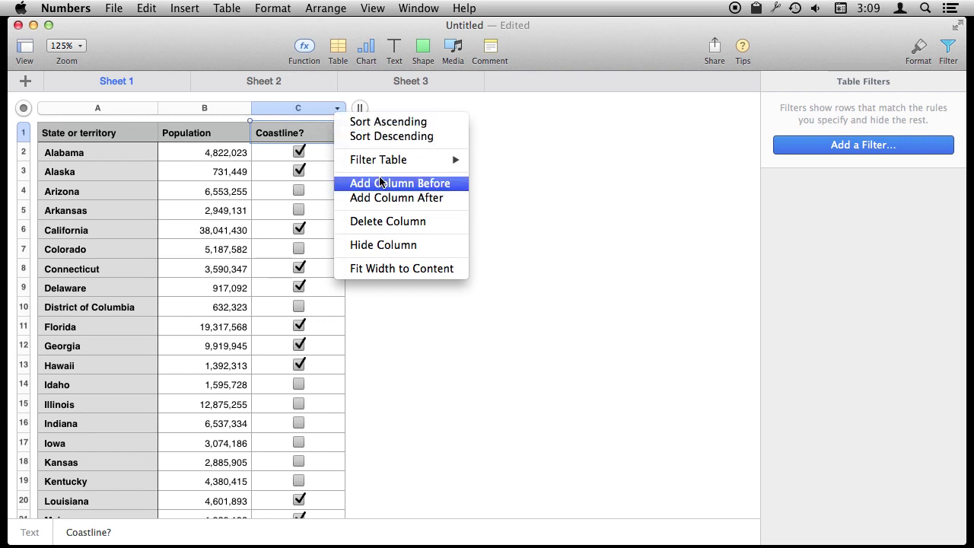
{"action": "mouse_move", "coordinate": [385, 165]}
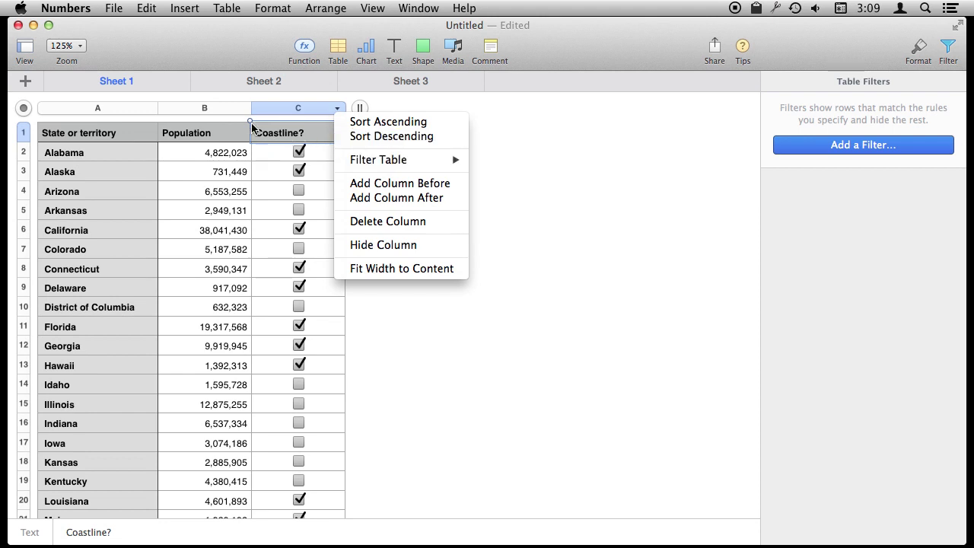
{"action": "left_click", "coordinate": [213, 106]}
{"action": "left_click", "coordinate": [150, 108]}
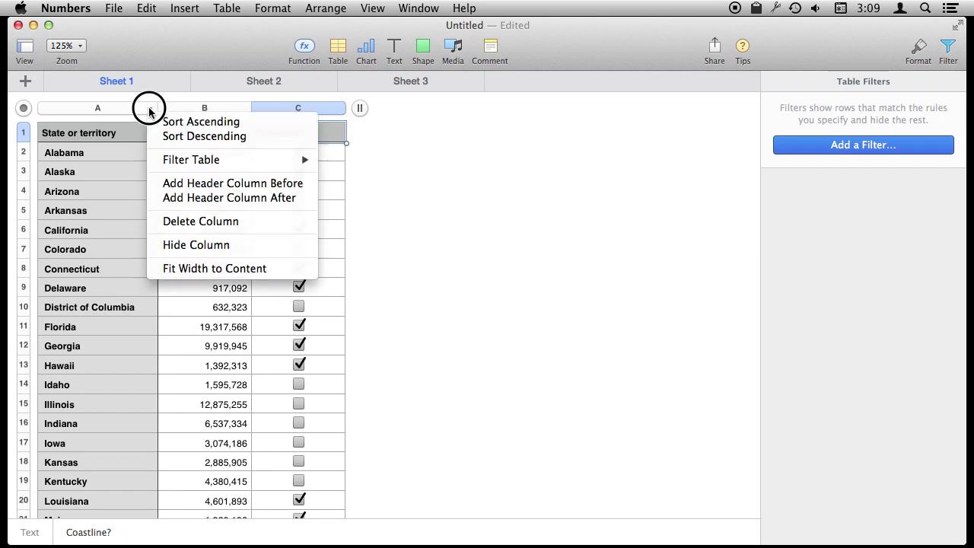
{"action": "mouse_move", "coordinate": [192, 159]}
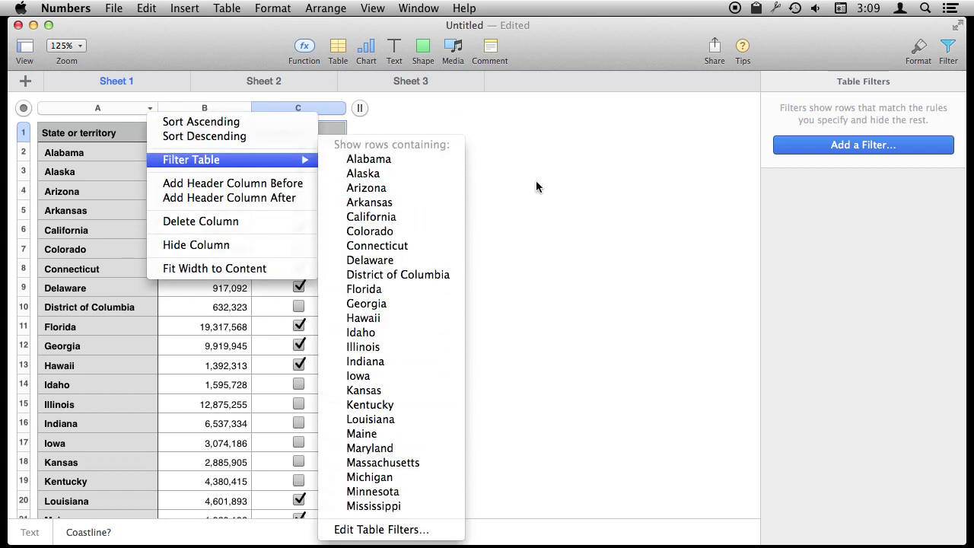
Filter the table to show only rows whose Coastline? value is TRUE
{"action": "left_click", "coordinate": [325, 106]}
{"action": "left_click", "coordinate": [337, 111]}
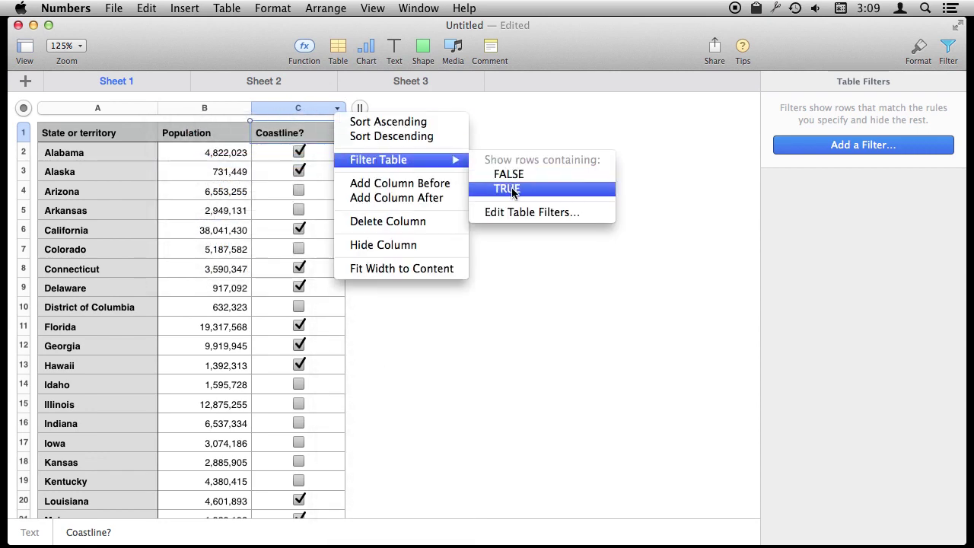
{"action": "left_click", "coordinate": [512, 192]}
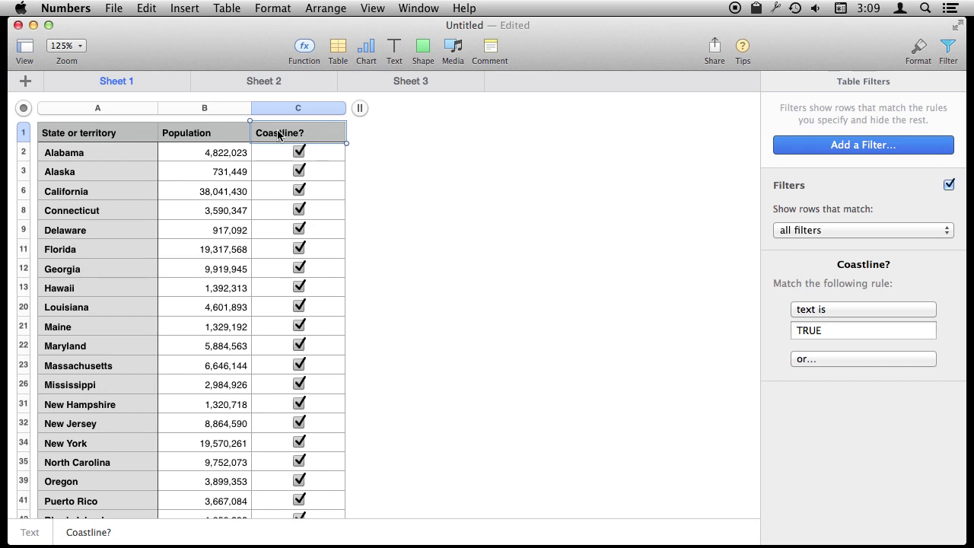
Add FALSE as a second accepted value in the Coastline? column's filter
{"action": "left_click", "coordinate": [337, 109]}
{"action": "mouse_move", "coordinate": [376, 161]}
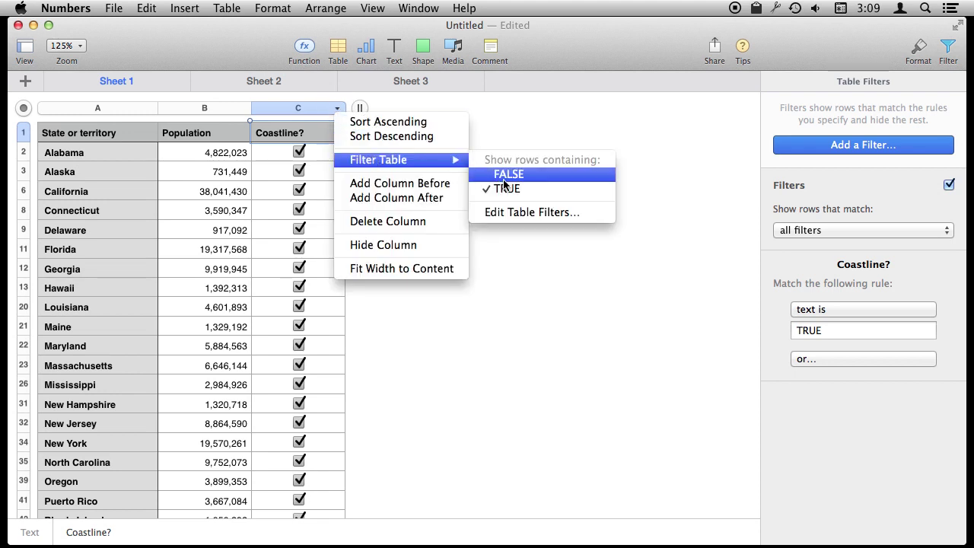
{"action": "left_click", "coordinate": [503, 180]}
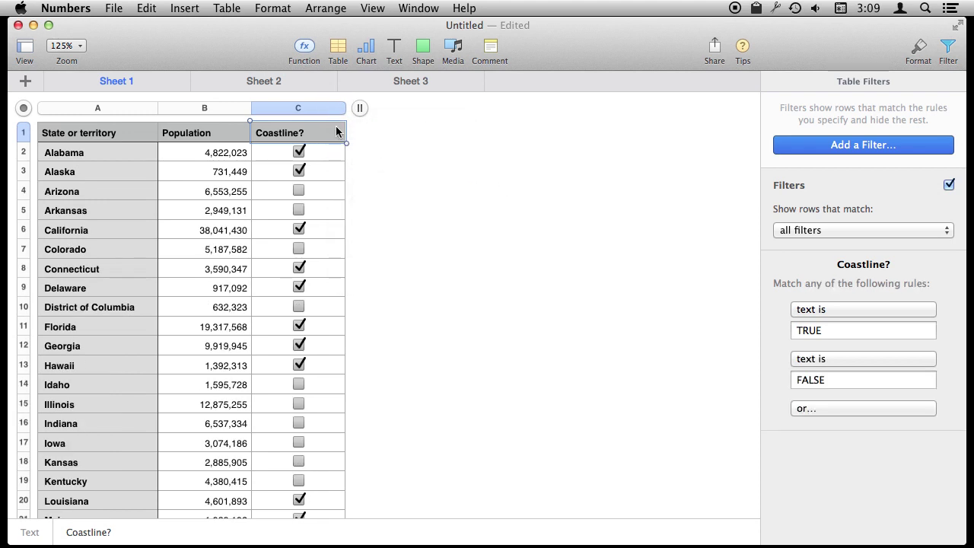
Remove TRUE from the Coastline? filter so that only FALSE rows are included
{"action": "left_click", "coordinate": [337, 108]}
{"action": "mouse_move", "coordinate": [381, 159]}
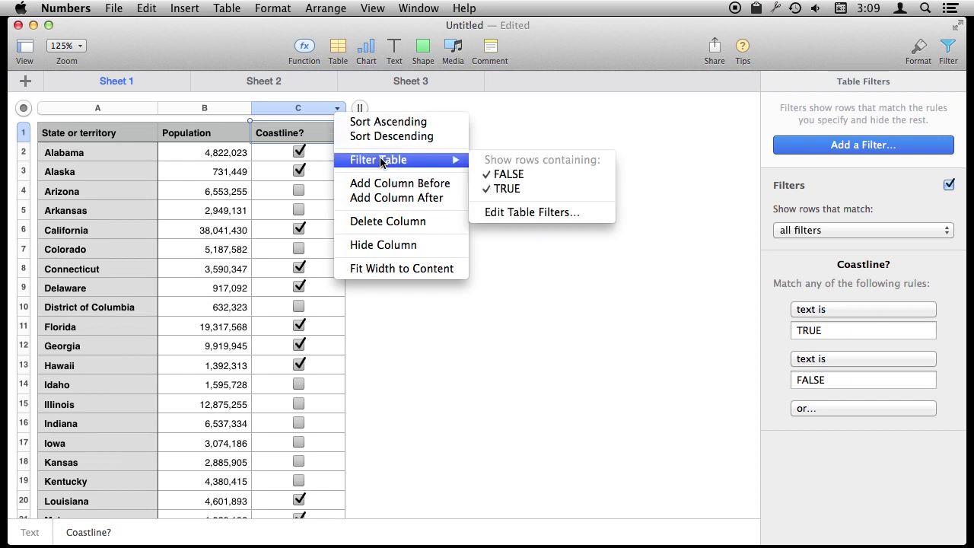
{"action": "left_click", "coordinate": [509, 189]}
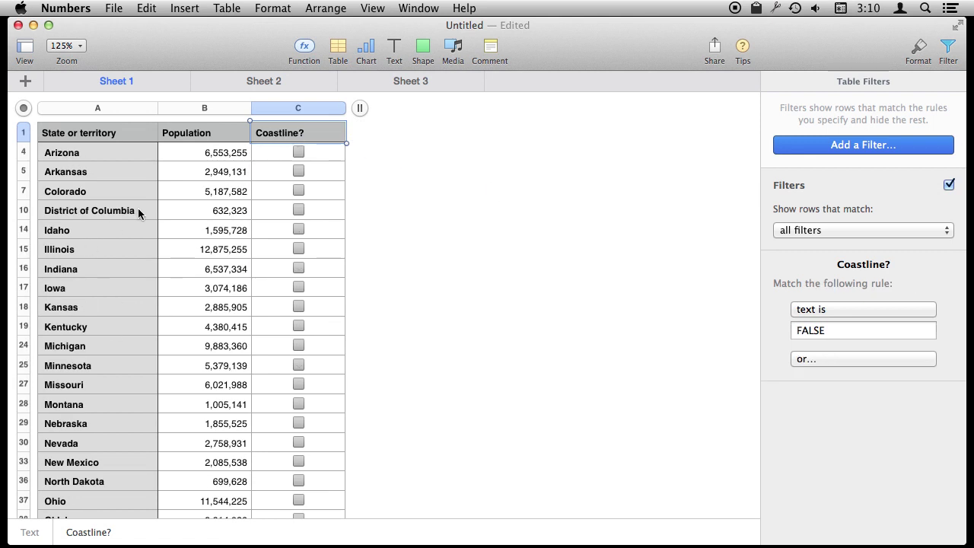
Clear the FALSE value from the Coastline? filter to show all rows again
{"action": "left_click", "coordinate": [337, 108]}
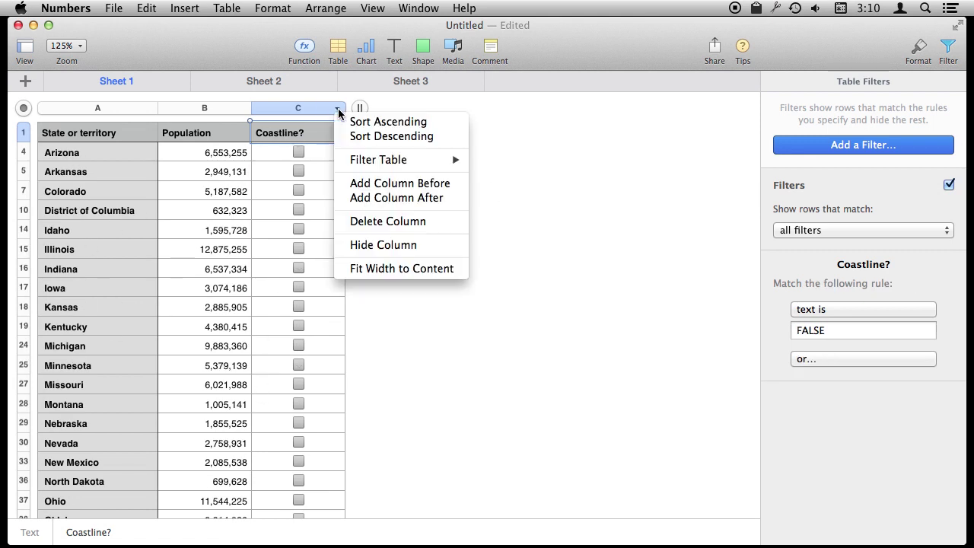
{"action": "mouse_move", "coordinate": [384, 164]}
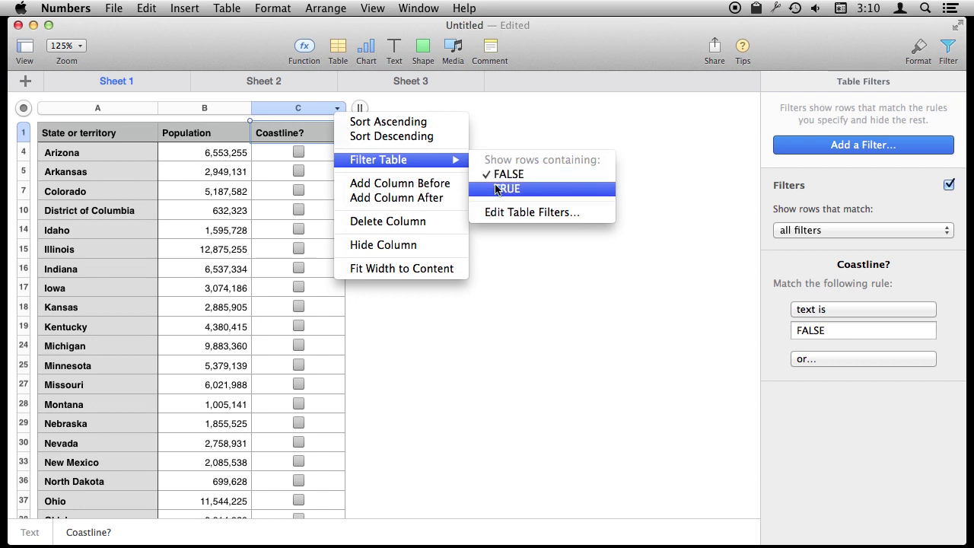
{"action": "left_click", "coordinate": [498, 178]}
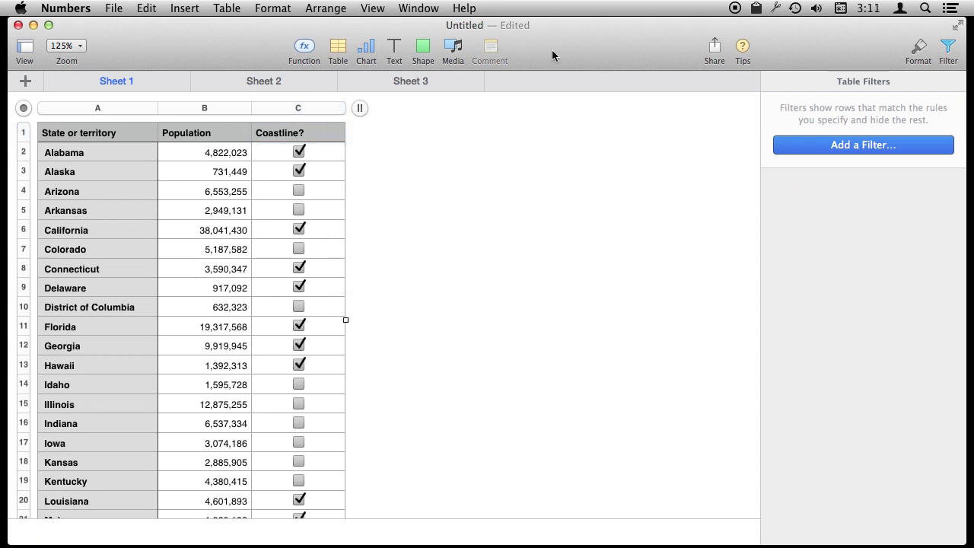
Add a filter on the Population column for numbers greater than 5000000 and look through the filtered rows
{"action": "left_click", "coordinate": [948, 50]}
{"action": "left_click", "coordinate": [949, 52]}
{"action": "left_click", "coordinate": [863, 147]}
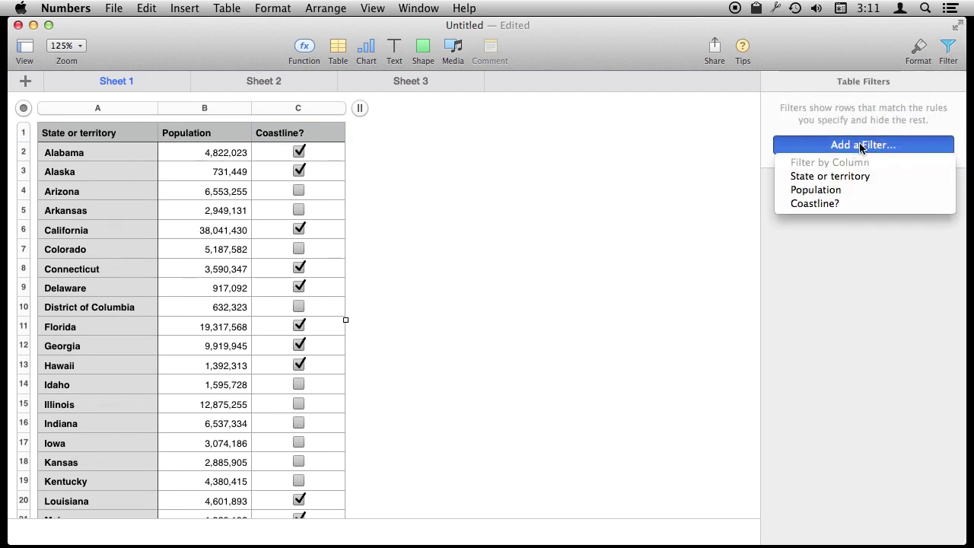
{"action": "left_click", "coordinate": [836, 191]}
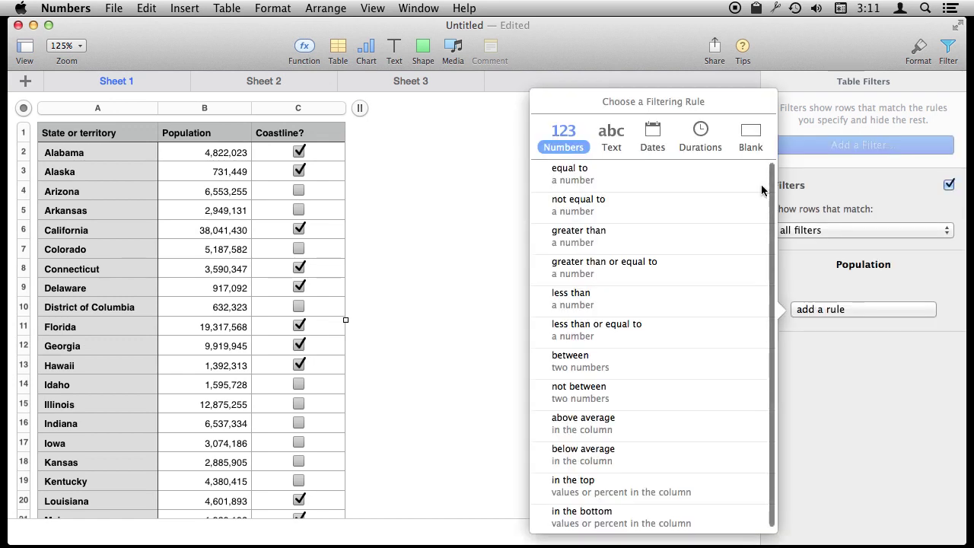
{"action": "left_click", "coordinate": [567, 236]}
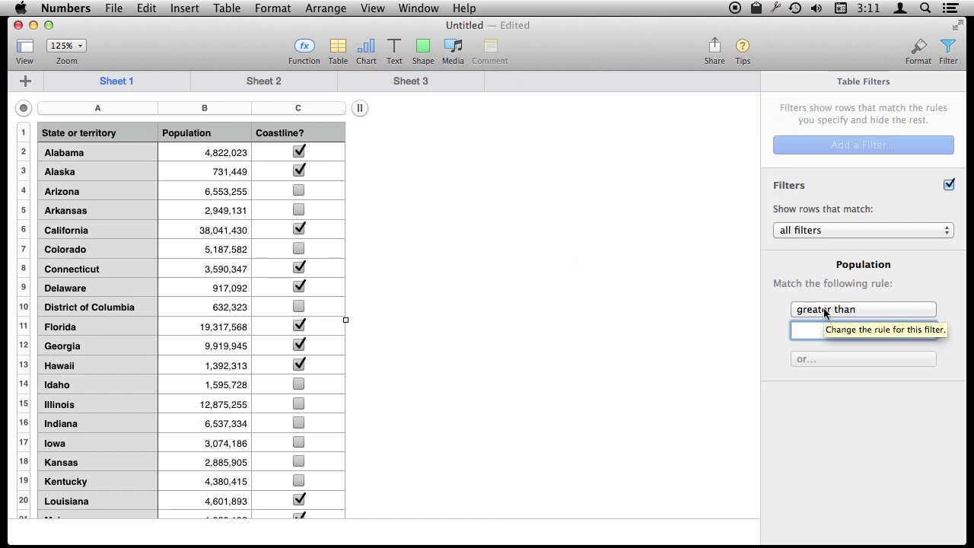
{"action": "type", "text": "5000000"}
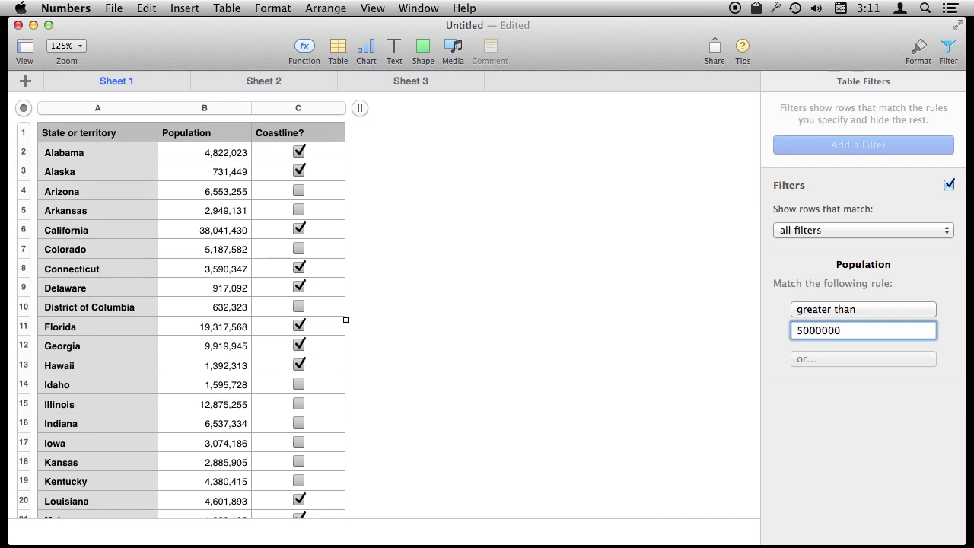
{"action": "key", "text": "Return"}
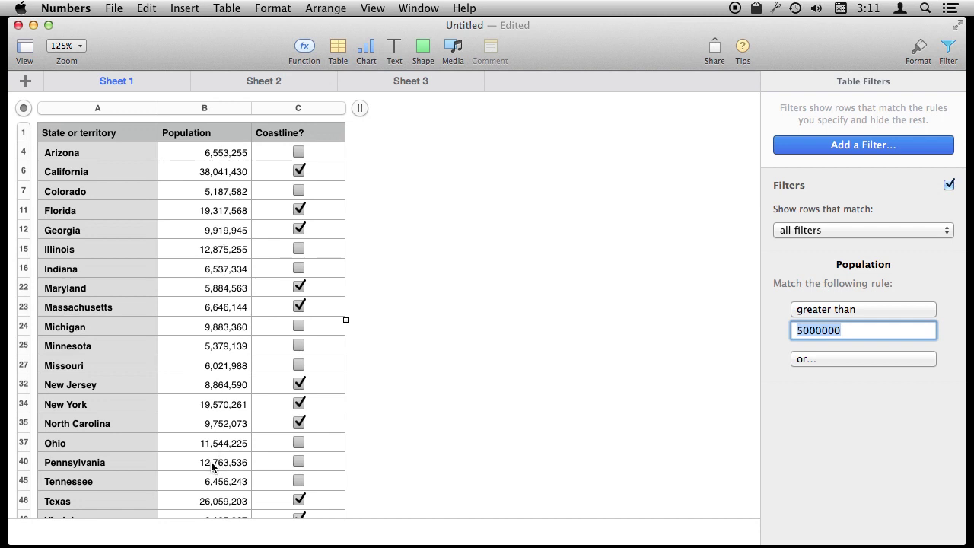
{"action": "scroll", "coordinate": [211, 467], "scroll_direction": "down", "scroll_amount": 5}
{"action": "scroll", "coordinate": [211, 466], "scroll_direction": "up", "scroll_amount": 5}
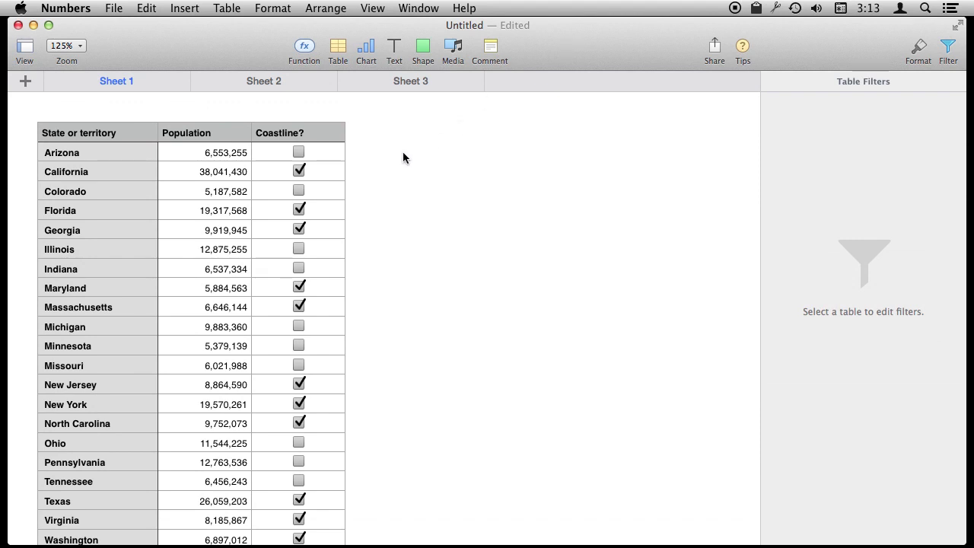
Add a second filter that keeps only rows with TRUE in the Coastline? column
{"action": "left_click", "coordinate": [103, 148]}
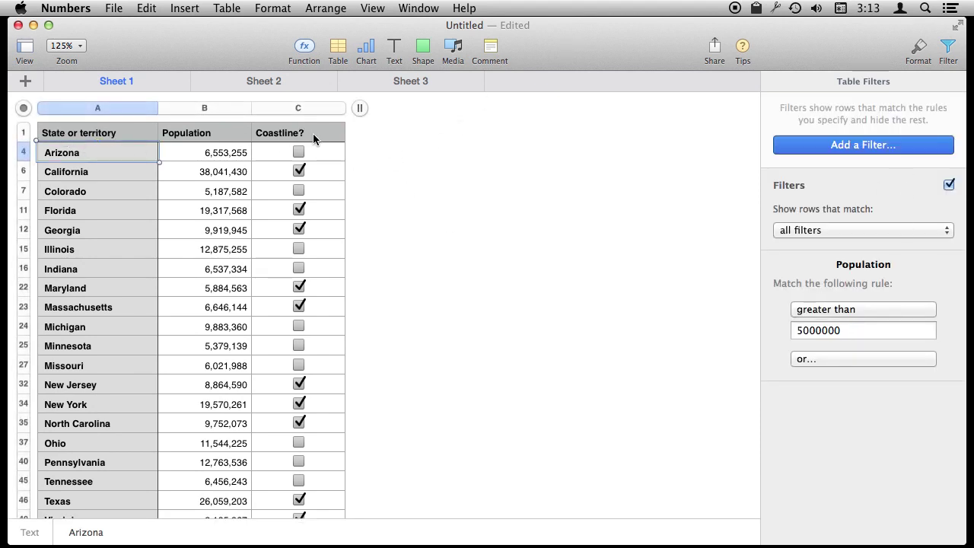
{"action": "left_click", "coordinate": [335, 109]}
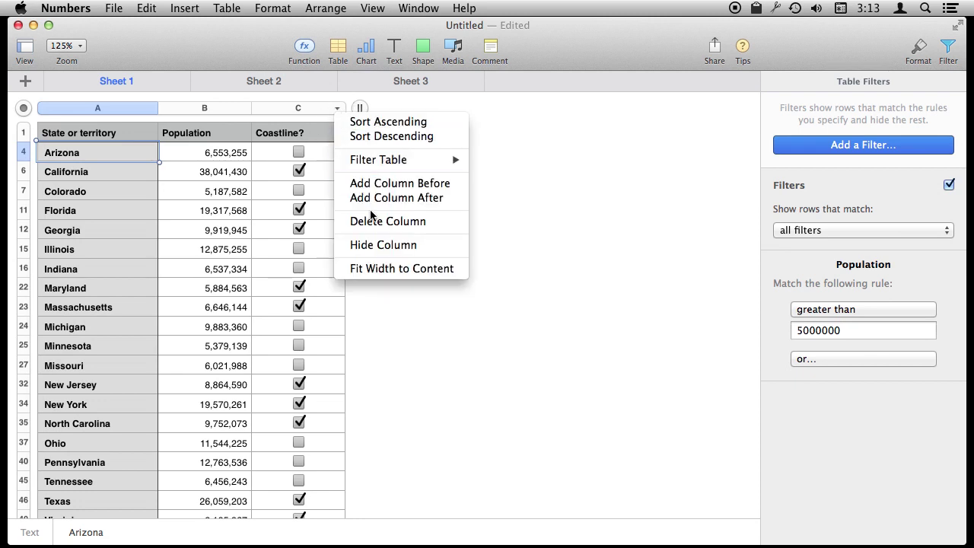
{"action": "mouse_move", "coordinate": [431, 164]}
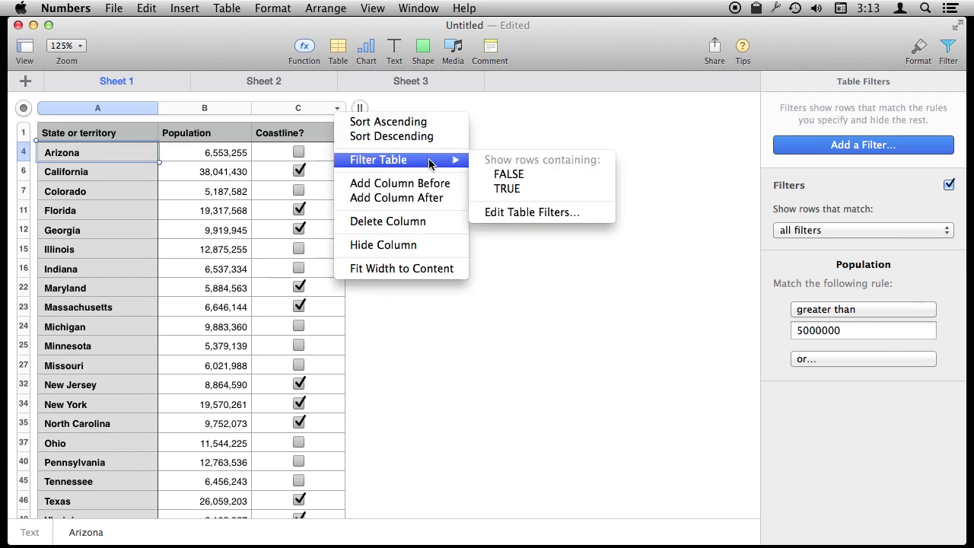
{"action": "left_click", "coordinate": [507, 189]}
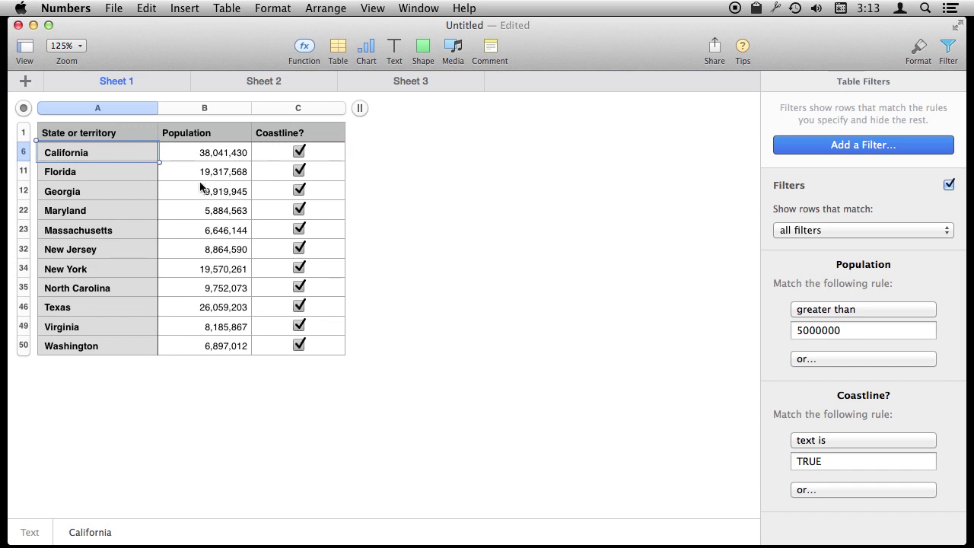
Add another filter on the Population column for numbers less than 10000000
{"action": "left_click", "coordinate": [869, 148]}
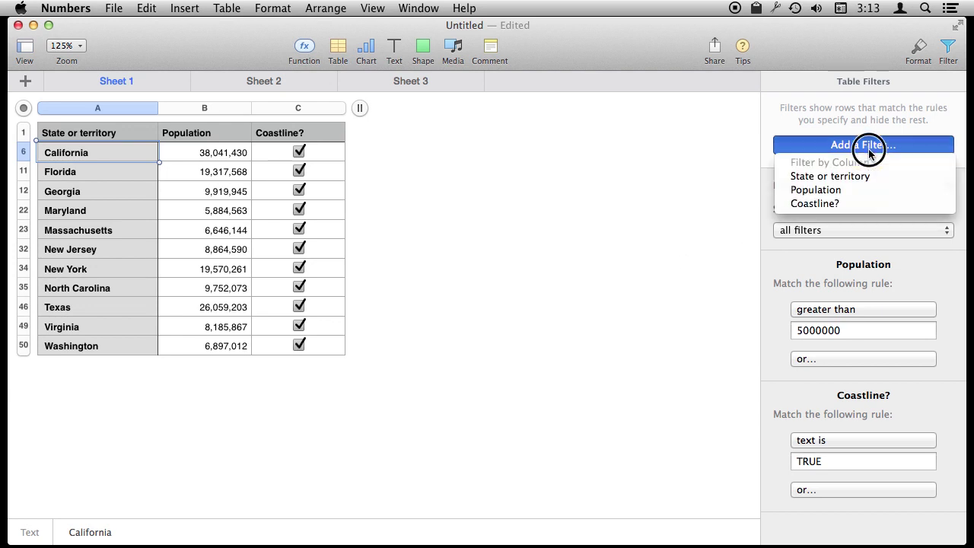
{"action": "left_click", "coordinate": [825, 189]}
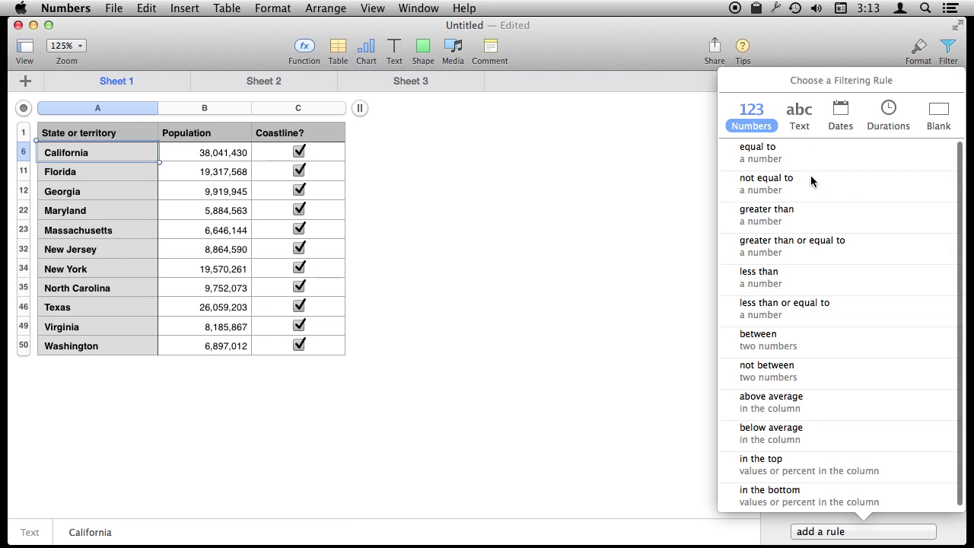
{"action": "left_click", "coordinate": [776, 278]}
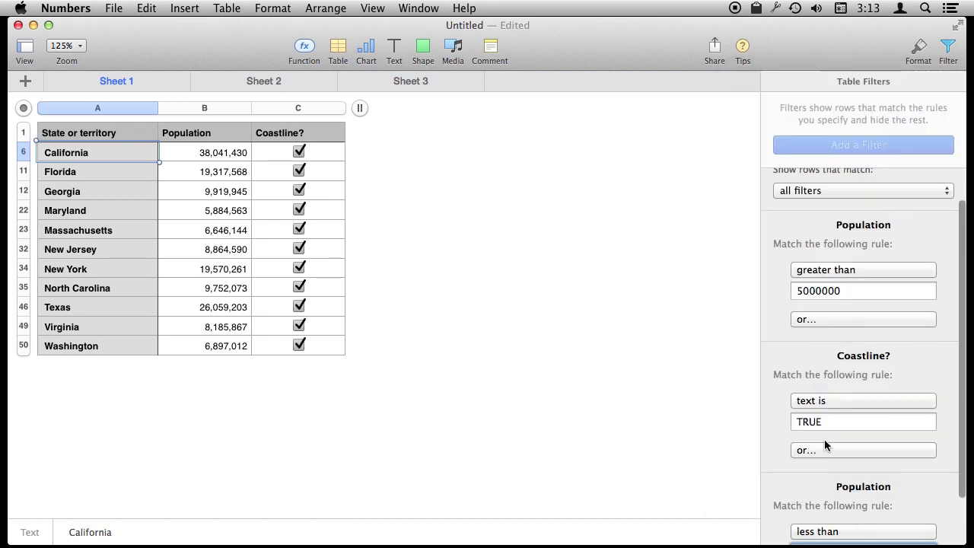
{"action": "left_click", "coordinate": [826, 494]}
{"action": "type", "text": "100"}
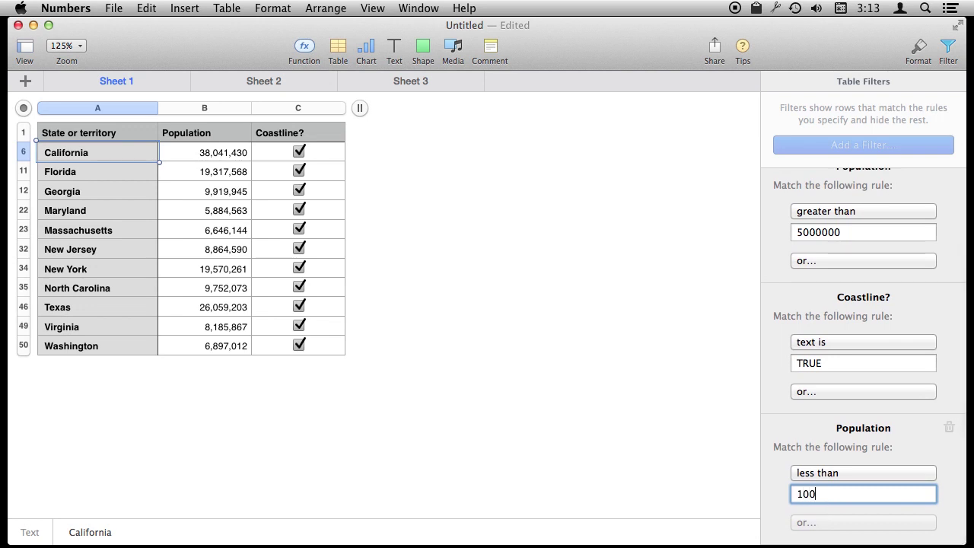
{"action": "type", "text": "00000"}
{"action": "key", "text": "Return"}
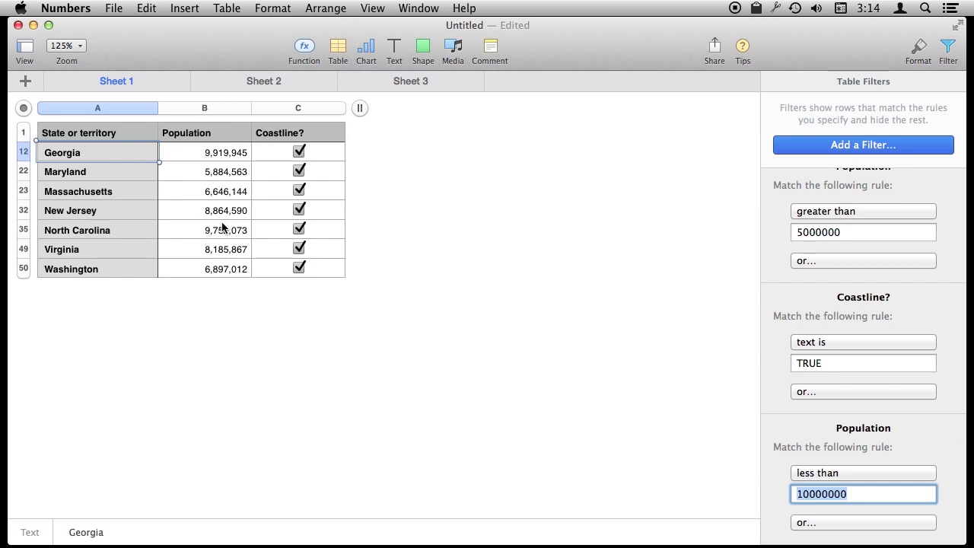
Delete the Coastline? filter and both Population filters from the table
{"action": "mouse_move", "coordinate": [946, 407]}
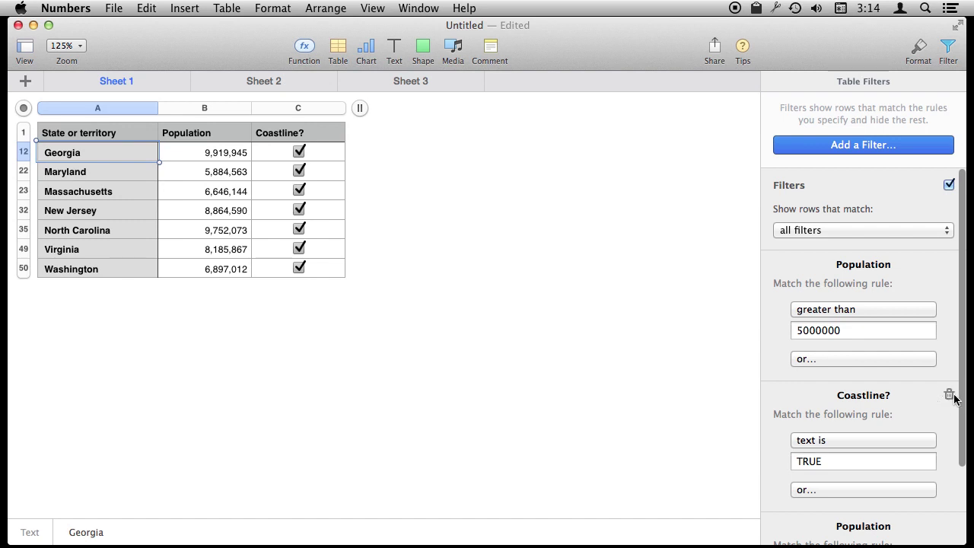
{"action": "left_click", "coordinate": [949, 395]}
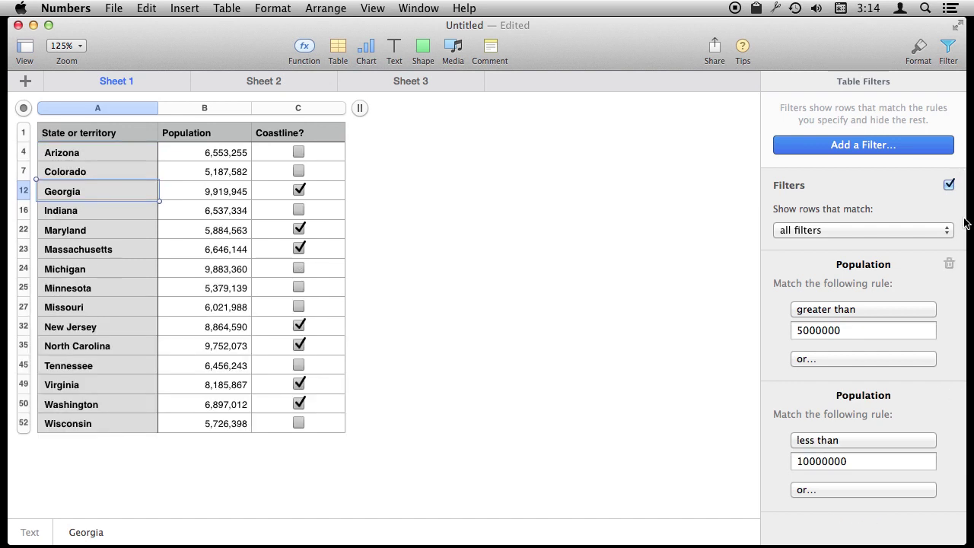
{"action": "left_click", "coordinate": [949, 265]}
{"action": "left_click", "coordinate": [948, 264]}
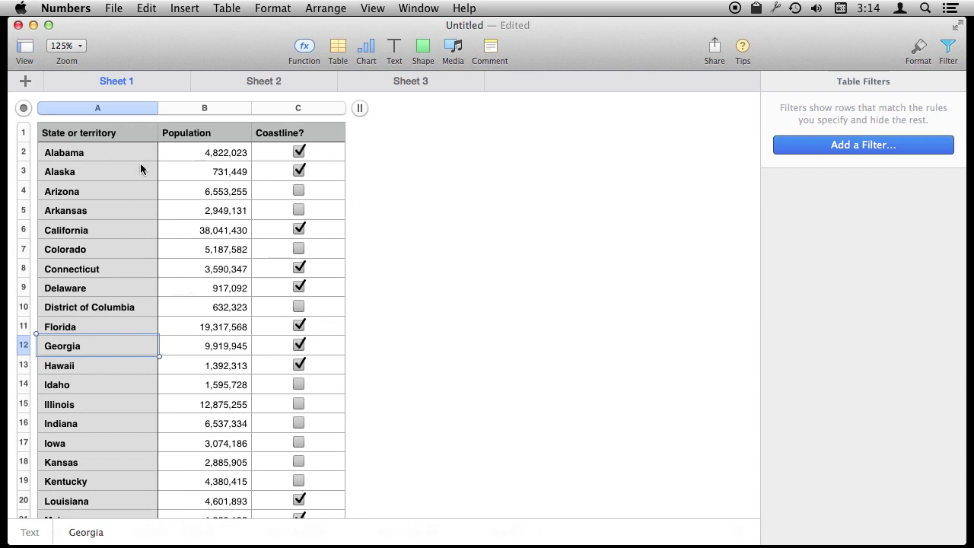
Start a filter on the State or territory column and review the Text, Dates, Durations, Blank and Numbers rule categories
{"action": "left_click", "coordinate": [816, 145]}
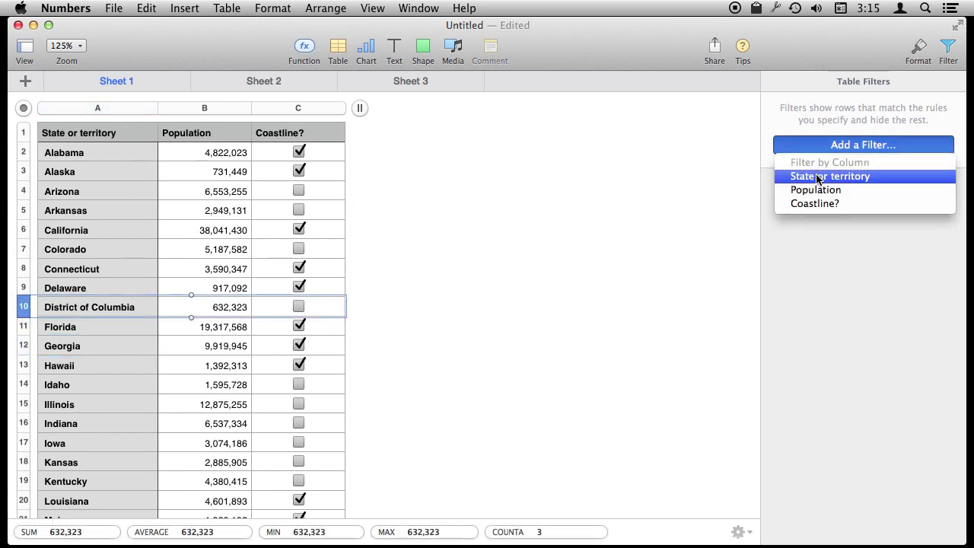
{"action": "left_click", "coordinate": [817, 176]}
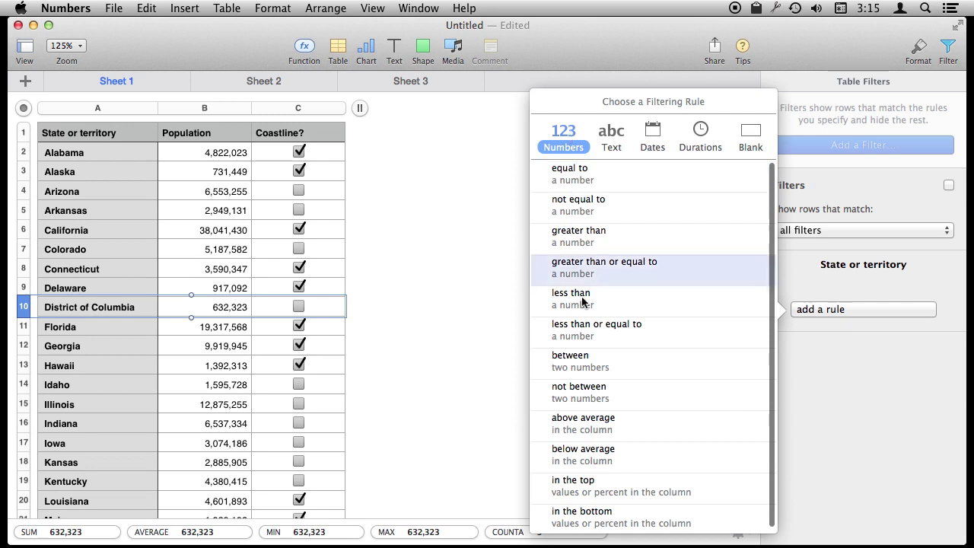
{"action": "scroll", "coordinate": [582, 199], "scroll_direction": "down", "scroll_amount": 1}
{"action": "left_click", "coordinate": [613, 142]}
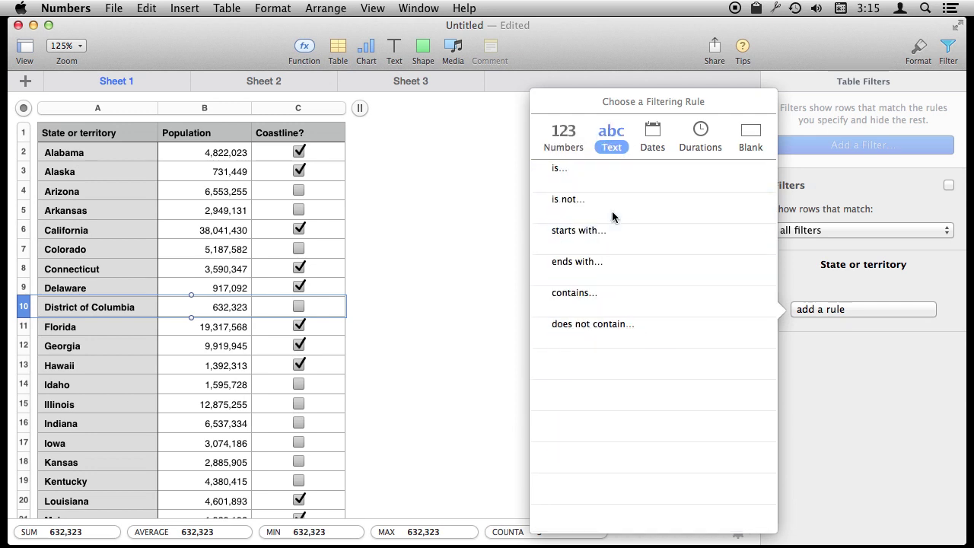
{"action": "left_click", "coordinate": [652, 137]}
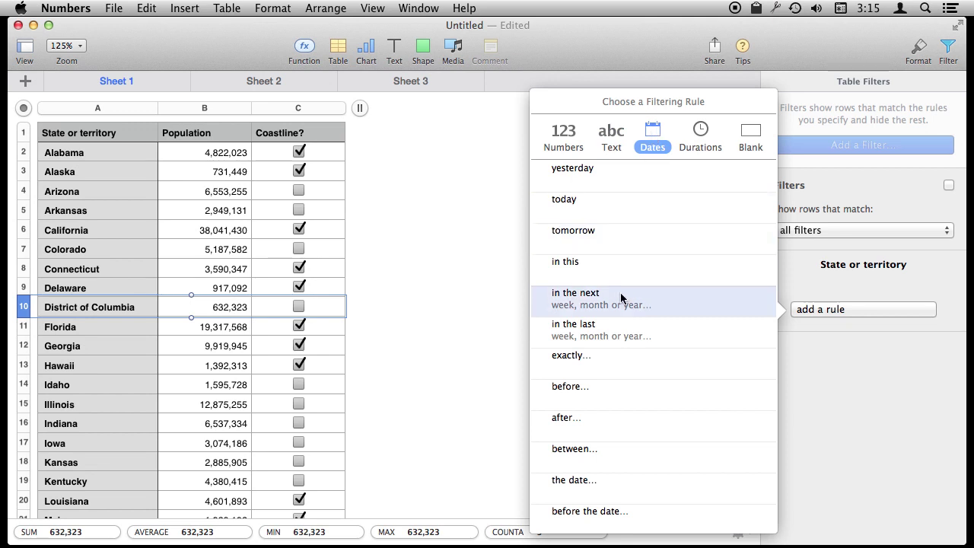
{"action": "left_click", "coordinate": [699, 142]}
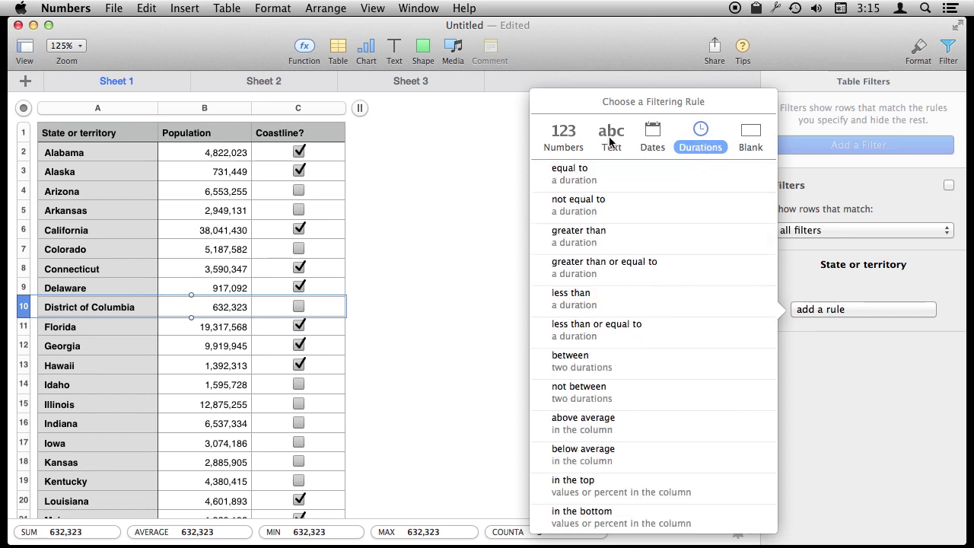
{"action": "left_click", "coordinate": [738, 135]}
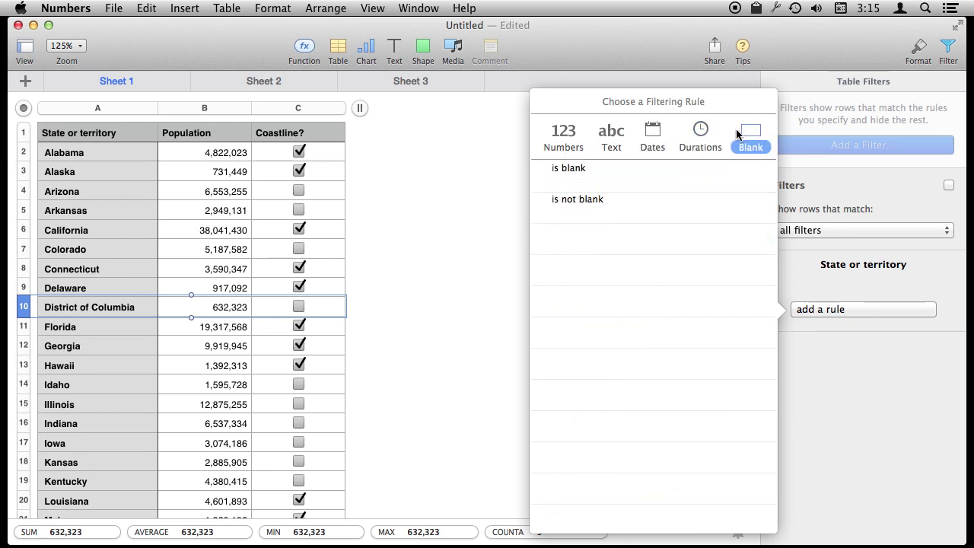
{"action": "left_click", "coordinate": [561, 134]}
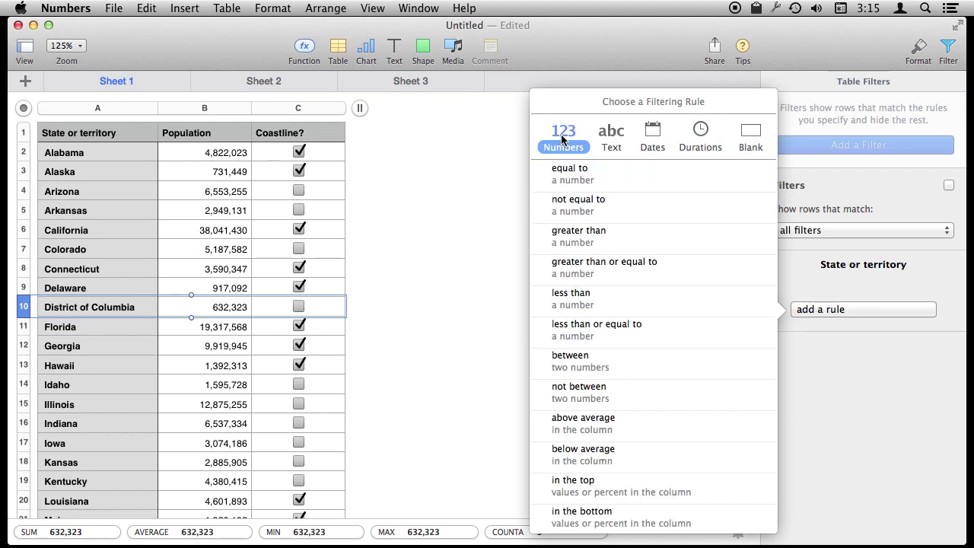